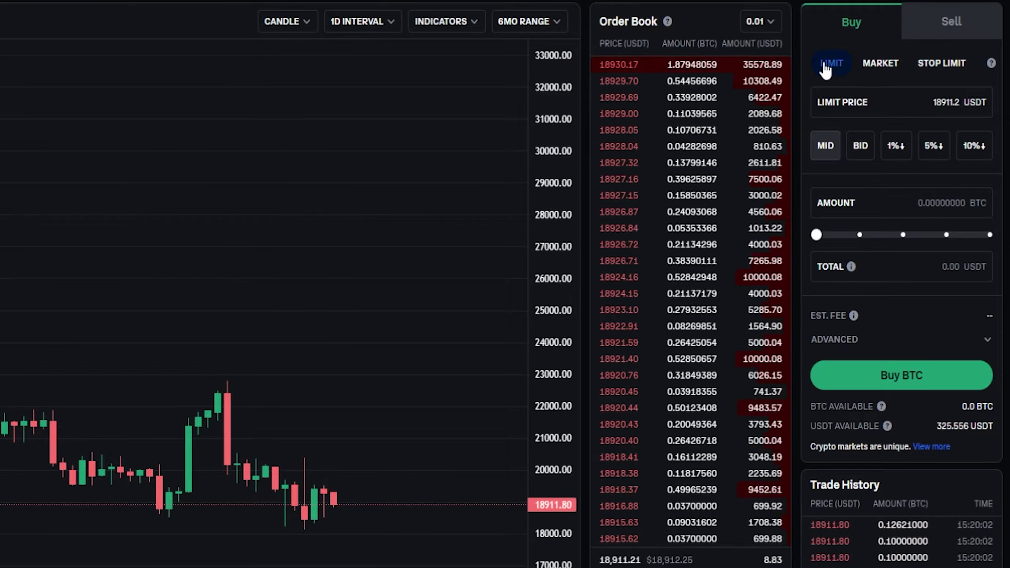
Step: Switch the order form to a stop-limit order on the sell side
{"action": "left_click", "coordinate": [929, 71]}
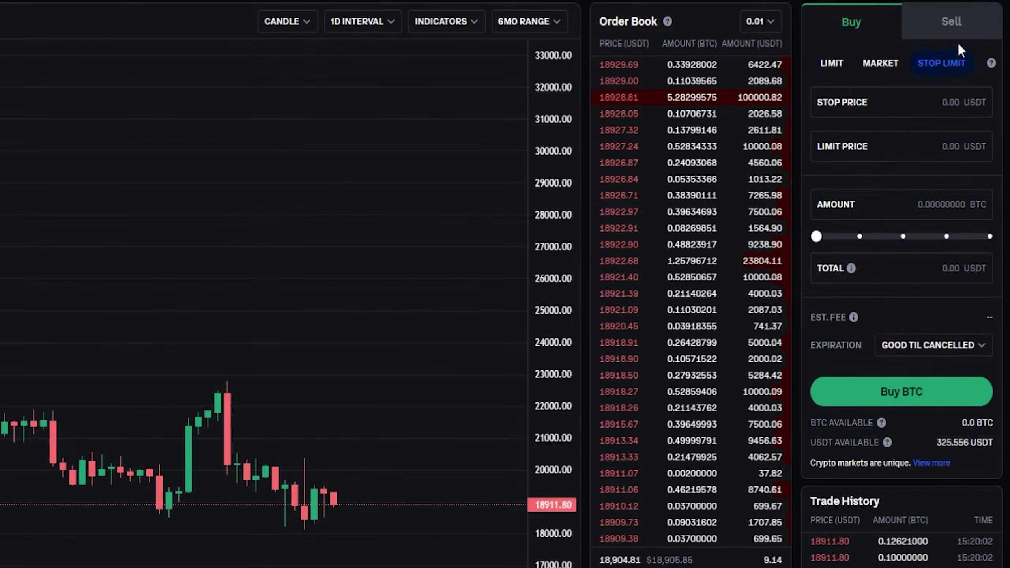
{"action": "left_click", "coordinate": [941, 27]}
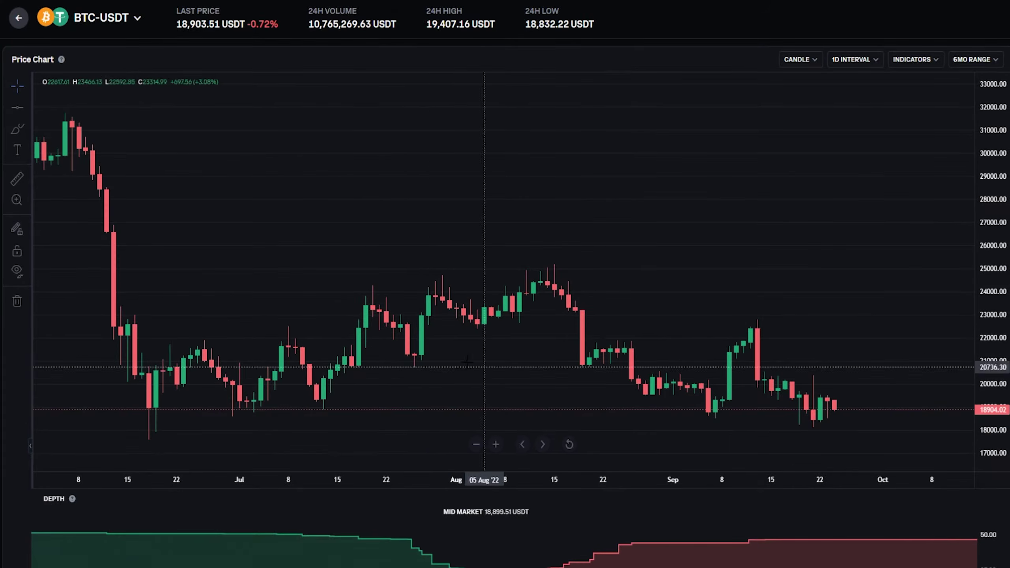
Step: Add a horizontal support line at about 18,483 USDT across the BTC-USDT price chart
{"action": "left_click", "coordinate": [21, 114]}
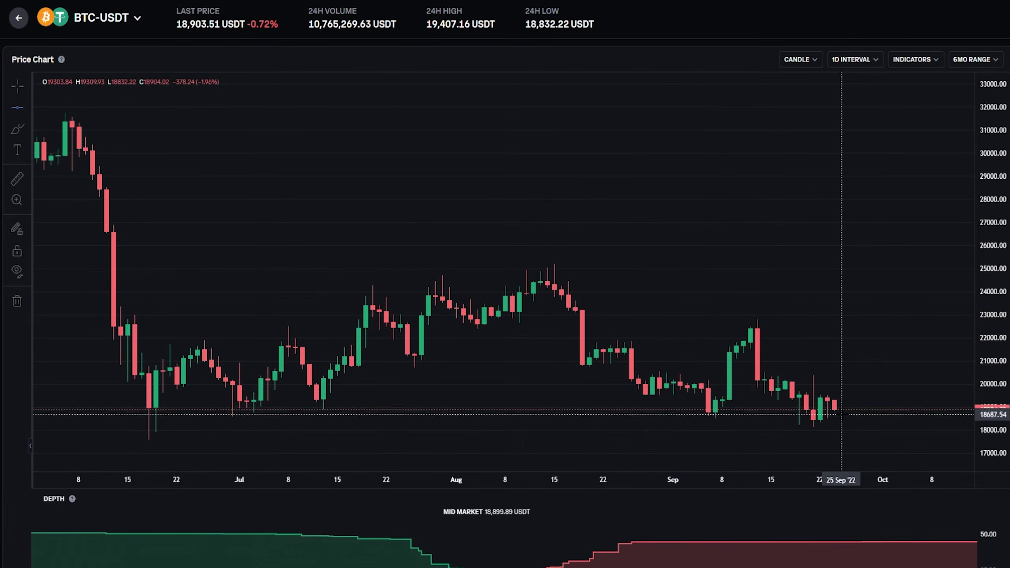
{"action": "left_click", "coordinate": [848, 420]}
{"action": "right_click", "coordinate": [839, 416]}
{"action": "left_click", "coordinate": [839, 322]}
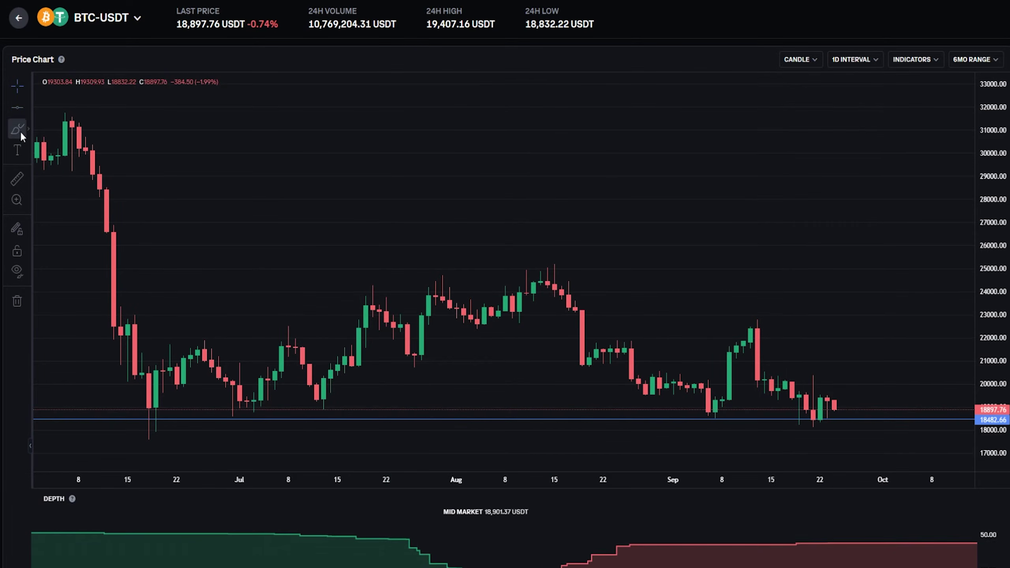
Step: Brush circles around the lows near the support line and trace the September rebound, clearing the marks again
{"action": "mouse_move", "coordinate": [244, 409]}
{"action": "left_mouse_down"}
{"action": "mouse_move", "coordinate": [212, 413]}
{"action": "mouse_move", "coordinate": [239, 422]}
{"action": "mouse_move", "coordinate": [241, 408]}
{"action": "left_mouse_up"}
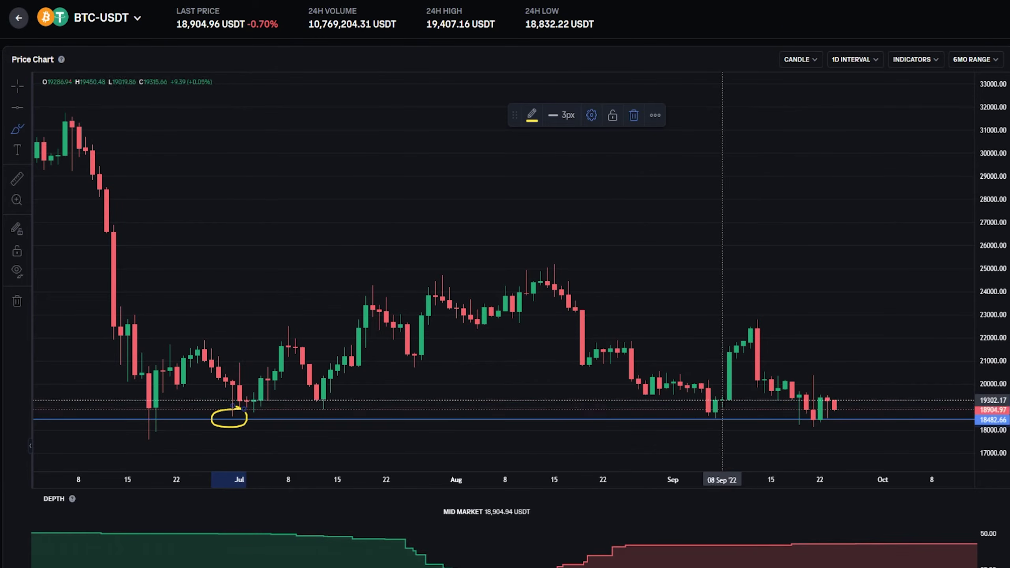
{"action": "mouse_move", "coordinate": [729, 408]}
{"action": "left_mouse_down"}
{"action": "mouse_move", "coordinate": [681, 420]}
{"action": "mouse_move", "coordinate": [729, 408]}
{"action": "mouse_move", "coordinate": [751, 332]}
{"action": "left_mouse_up"}
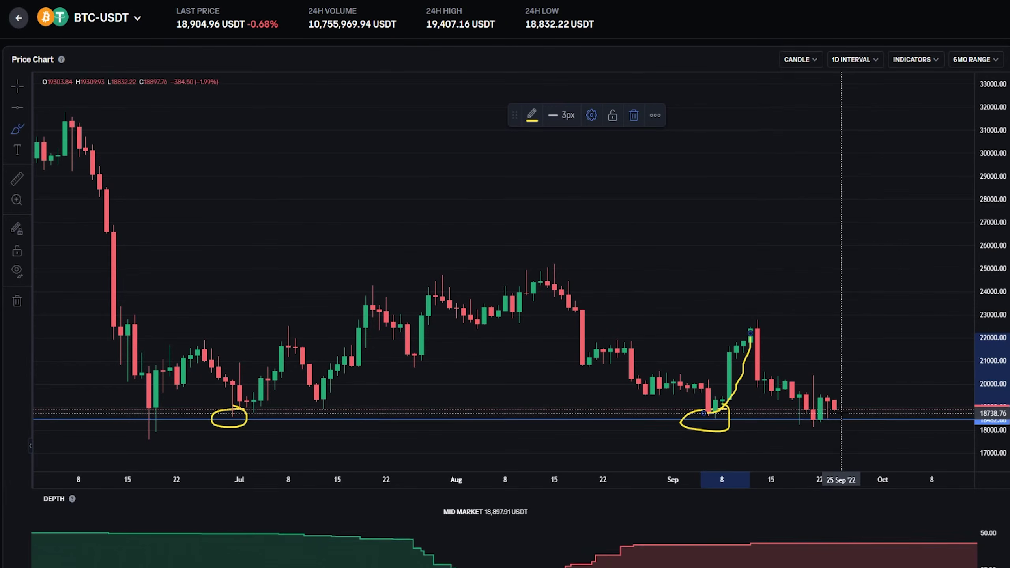
{"action": "mouse_move", "coordinate": [845, 413]}
{"action": "left_mouse_down"}
{"action": "mouse_move", "coordinate": [867, 420]}
{"action": "mouse_move", "coordinate": [836, 436]}
{"action": "mouse_move", "coordinate": [786, 424]}
{"action": "mouse_move", "coordinate": [820, 411]}
{"action": "left_mouse_up"}
{"action": "key", "text": "ctrl+z"}
{"action": "key", "text": "ctrl+z"}
{"action": "key", "text": "ctrl+z"}
{"action": "key", "text": "ctrl+z"}
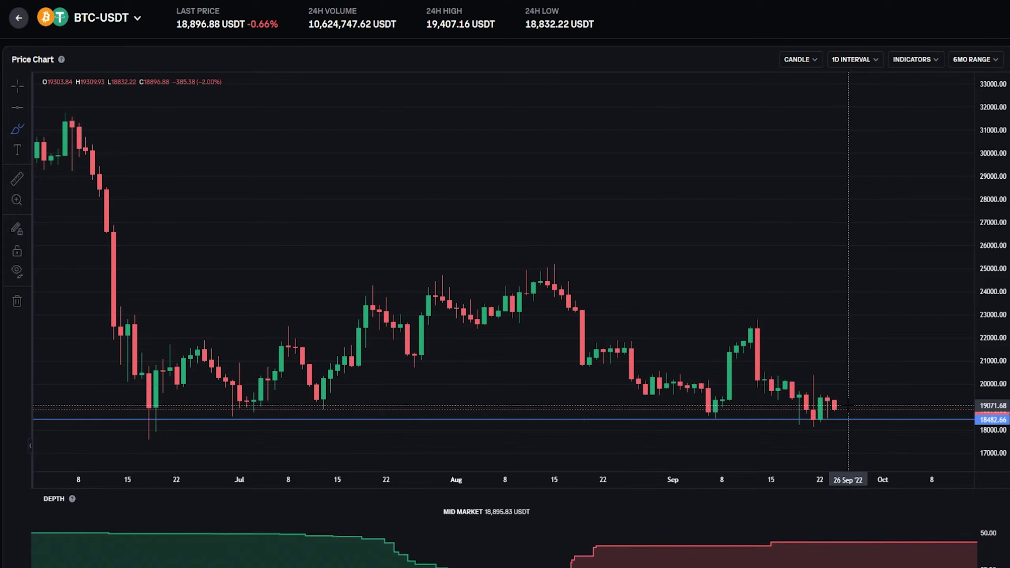
{"action": "mouse_move", "coordinate": [814, 424]}
{"action": "left_mouse_down"}
{"action": "mouse_move", "coordinate": [819, 433]}
{"action": "mouse_move", "coordinate": [812, 424]}
{"action": "left_mouse_up"}
{"action": "key", "text": "ctrl+z"}
Step: Add a second horizontal line at about 18,099 USDT, along the late-September low
{"action": "left_click", "coordinate": [17, 107]}
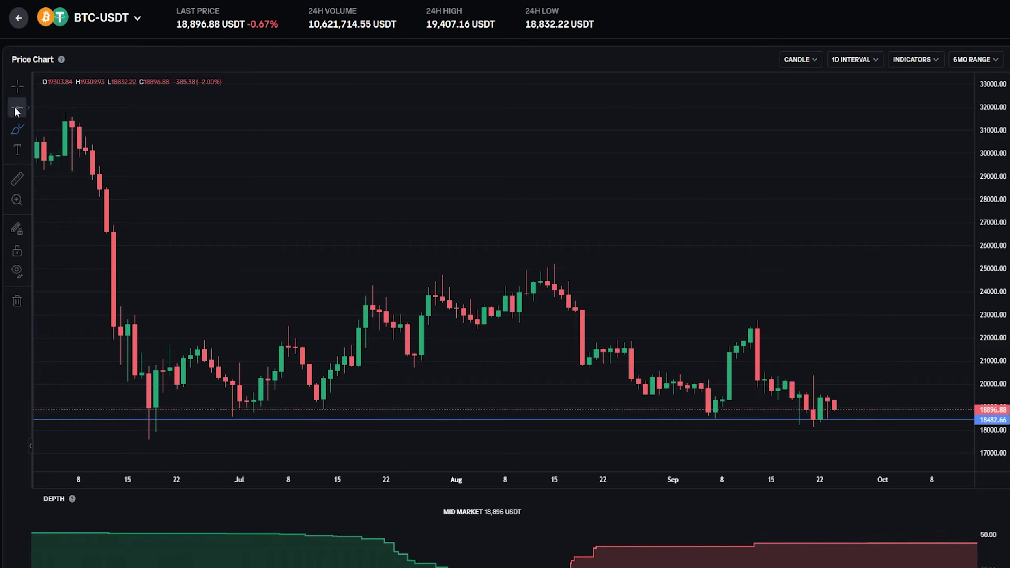
{"action": "left_click", "coordinate": [839, 428]}
{"action": "right_click", "coordinate": [841, 433]}
{"action": "key", "text": "Escape"}
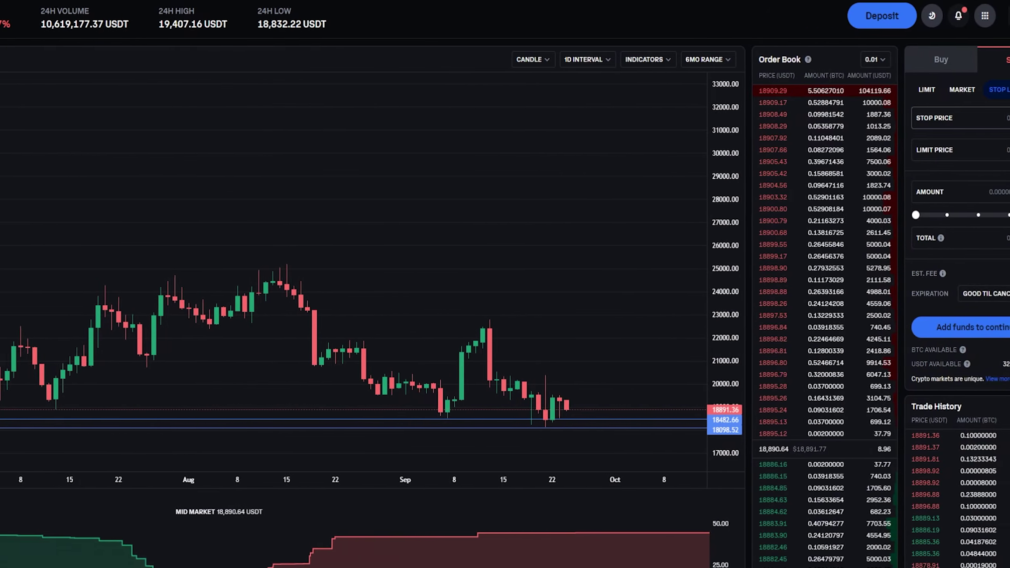
Step: Set the sell order's stop price to 18010 USDT
{"action": "left_click", "coordinate": [973, 118]}
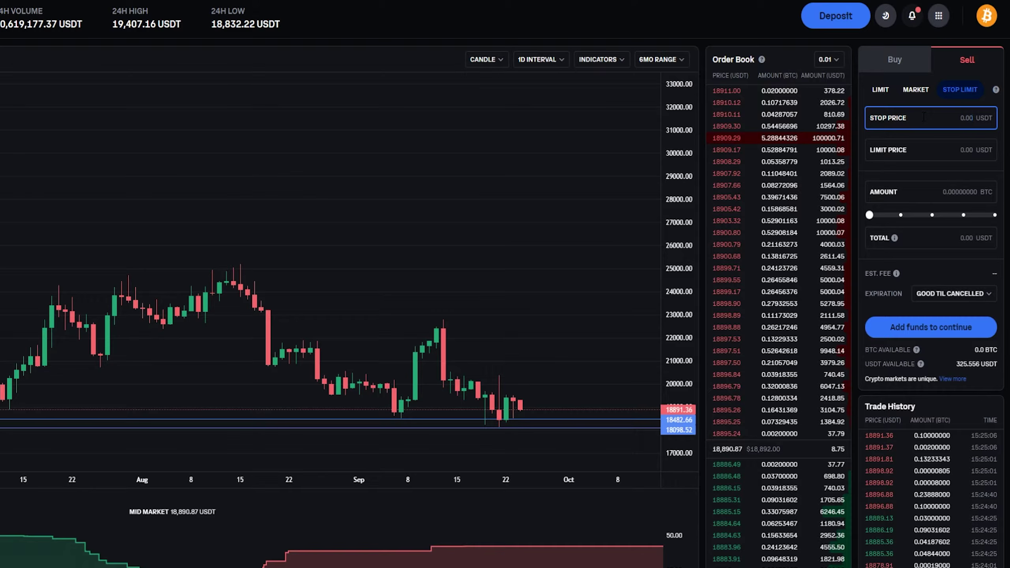
{"action": "type", "text": "18010"}
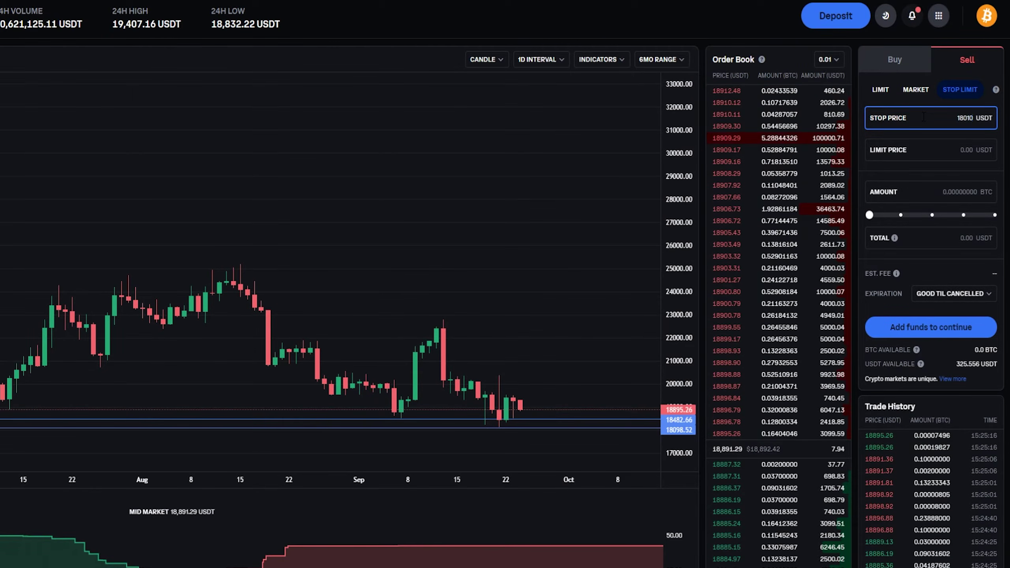
Step: Brush a dip and rebound from the latest candle to about 22,300 USDT, mark the mid-June low, and delete both marks
{"action": "left_click", "coordinate": [520, 408]}
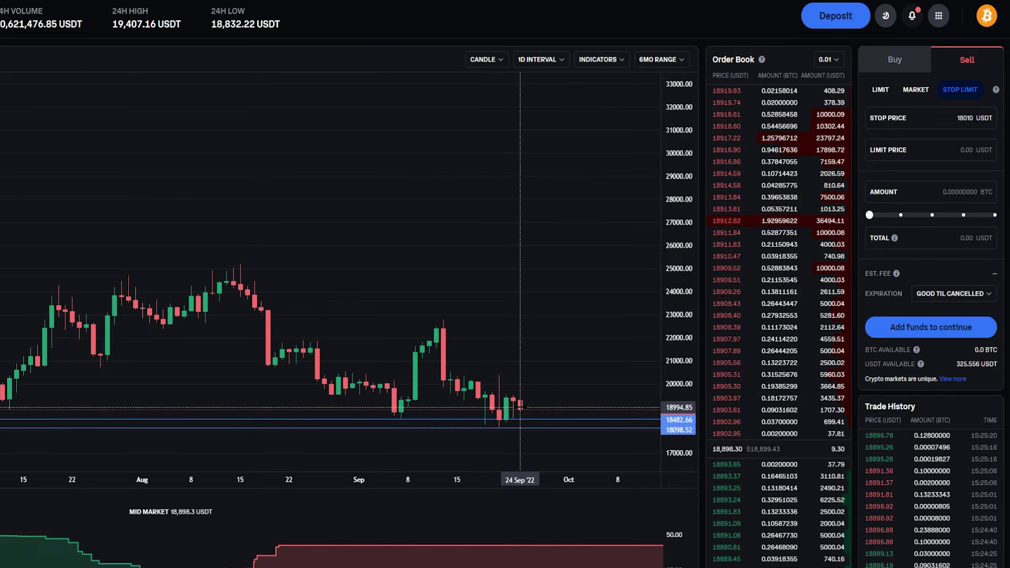
{"action": "mouse_move", "coordinate": [520, 408]}
{"action": "left_mouse_down"}
{"action": "mouse_move", "coordinate": [534, 411]}
{"action": "mouse_move", "coordinate": [541, 430]}
{"action": "mouse_move", "coordinate": [603, 327]}
{"action": "left_mouse_up"}
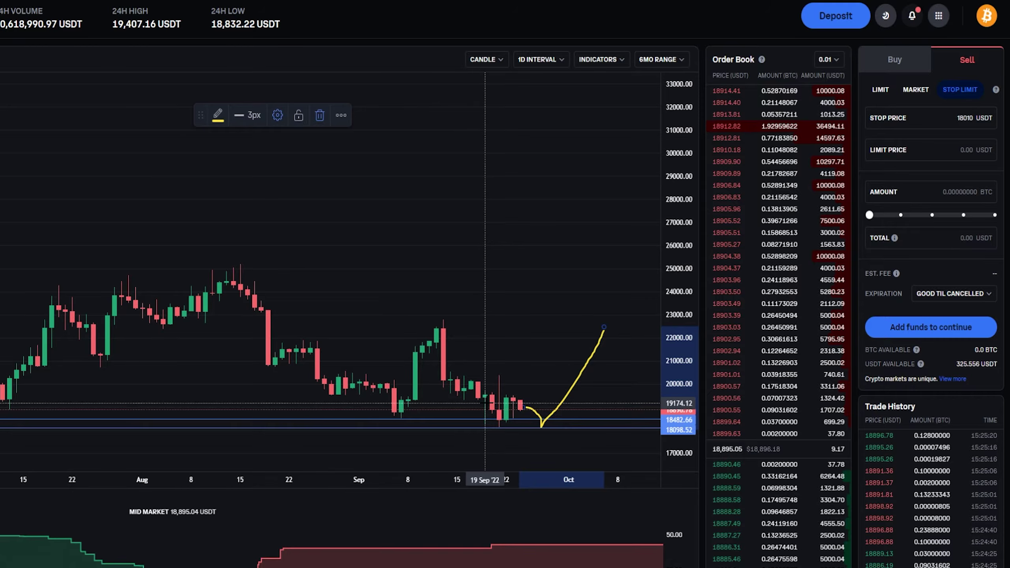
{"action": "key", "text": "Delete"}
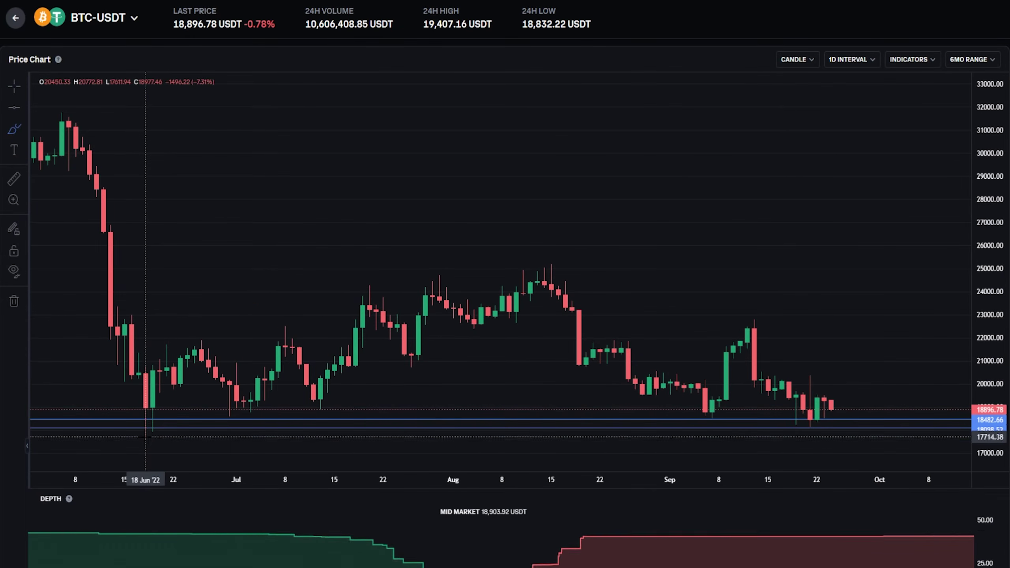
{"action": "mouse_move", "coordinate": [154, 433]}
{"action": "left_mouse_down"}
{"action": "mouse_move", "coordinate": [135, 436]}
{"action": "mouse_move", "coordinate": [146, 446]}
{"action": "mouse_move", "coordinate": [153, 433]}
{"action": "left_mouse_up"}
{"action": "key", "text": "Delete"}
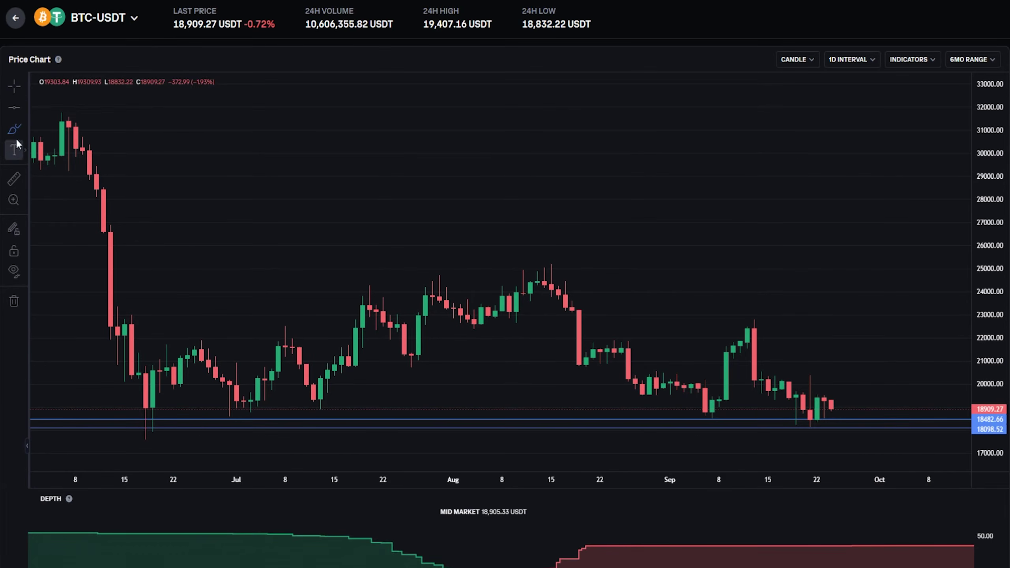
Step: Add a third horizontal line at about 17,612 USDT, along the mid-June low
{"action": "left_click", "coordinate": [13, 112]}
{"action": "left_click", "coordinate": [208, 439]}
{"action": "right_click", "coordinate": [229, 284]}
{"action": "left_click", "coordinate": [210, 241]}
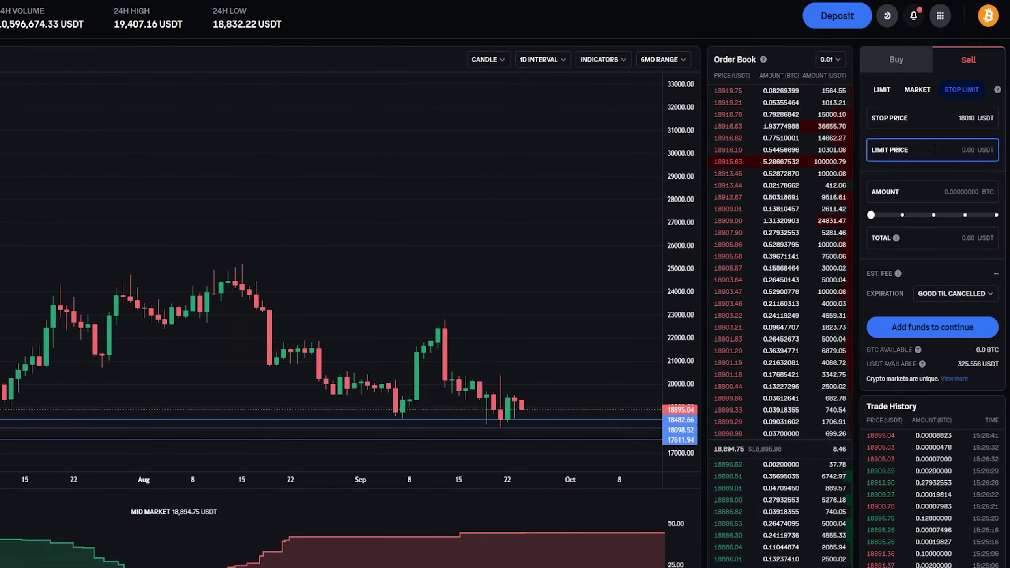
Step: Set the limit price to 17611 USDT and the amount to the full available balance, 0.00163202 BTC
{"action": "type", "text": "17611"}
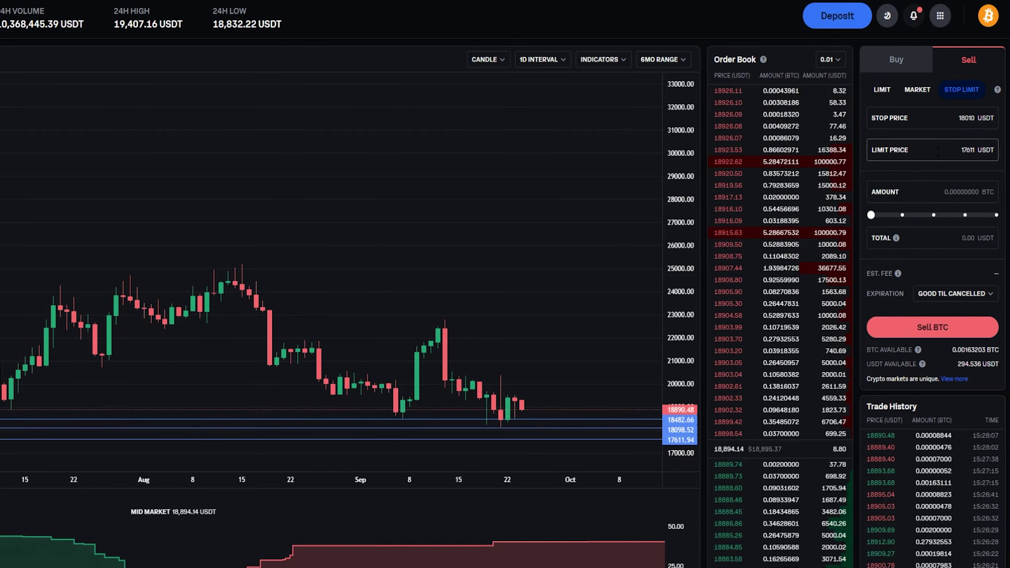
{"action": "left_click", "coordinate": [941, 192]}
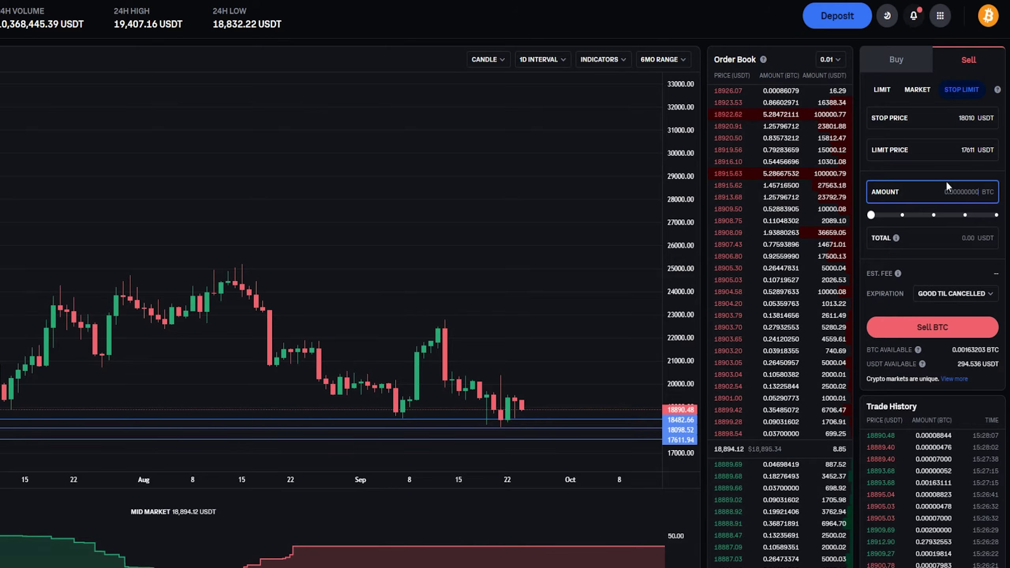
{"action": "left_click_drag", "start_coordinate": [871, 215], "coordinate": [989, 216]}
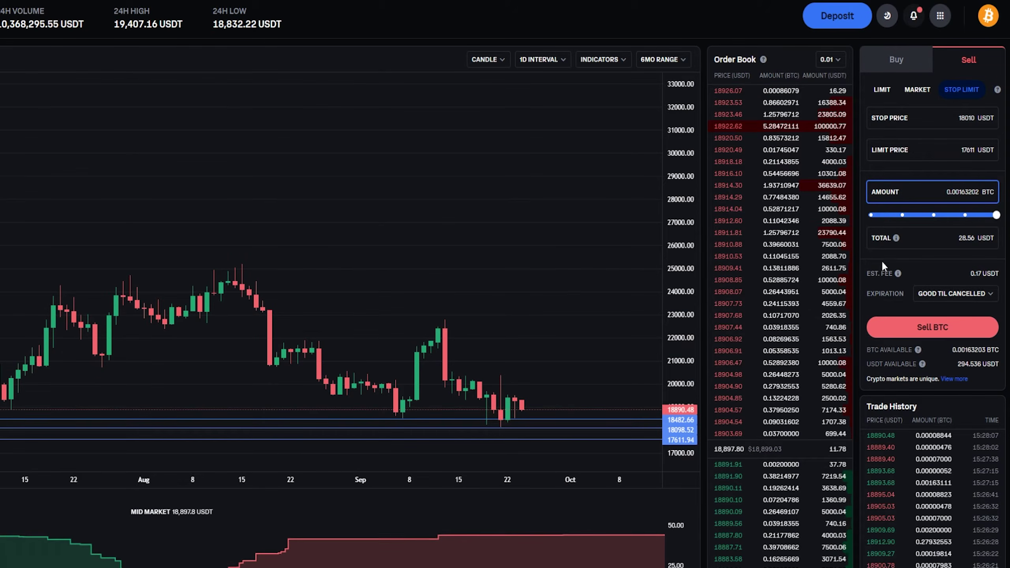
Step: Submit the BTC sell order, review the stop-limit alert's conditions, and place the order
{"action": "left_click", "coordinate": [922, 328]}
{"action": "left_click_drag", "start_coordinate": [288, 318], "coordinate": [372, 321]}
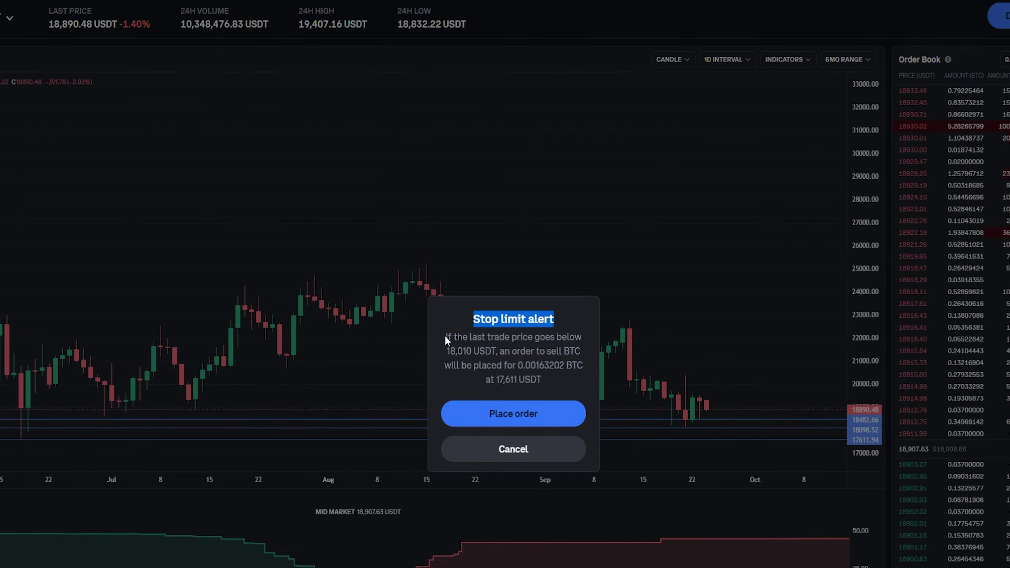
{"action": "left_click_drag", "start_coordinate": [472, 337], "coordinate": [523, 337]}
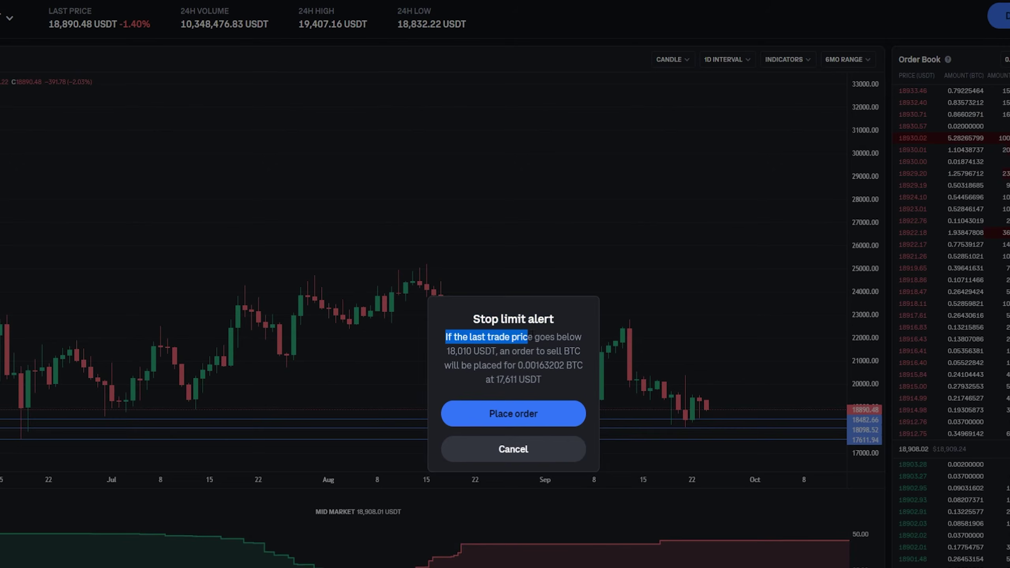
{"action": "left_click_drag", "start_coordinate": [589, 345], "coordinate": [586, 379]}
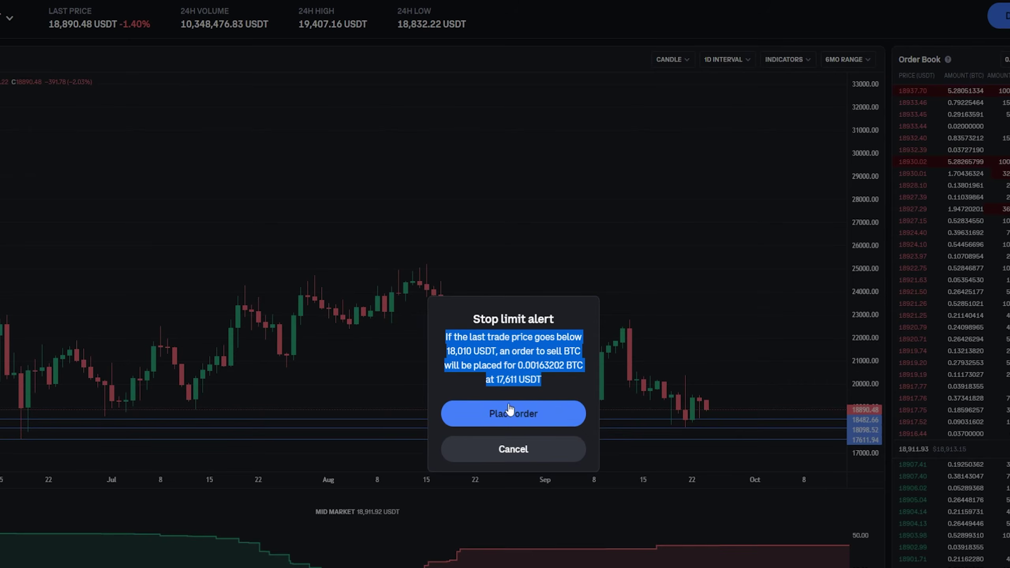
{"action": "left_click", "coordinate": [518, 414]}
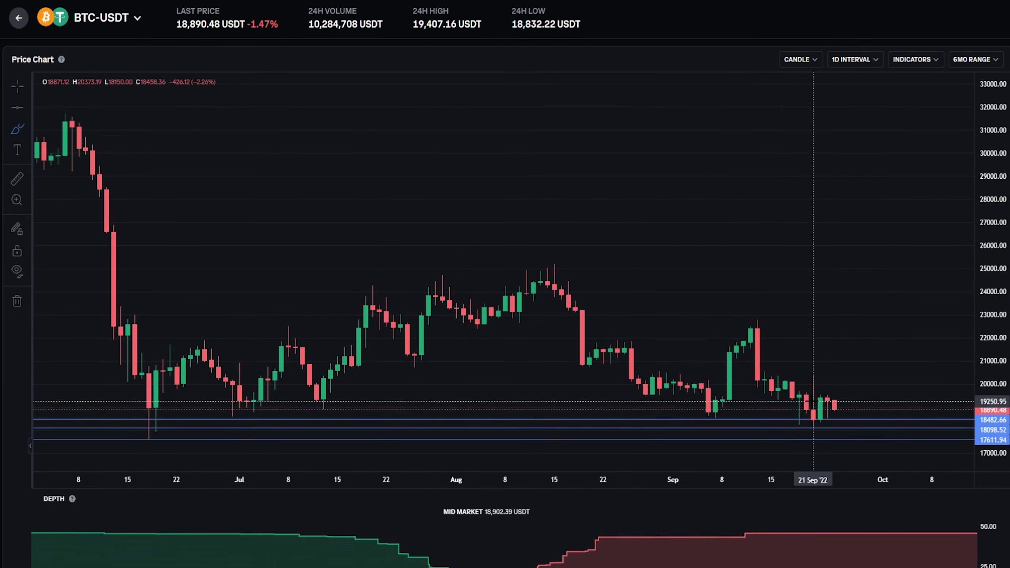
Step: Brush a price drop from the latest candle and circle the lowest horizontal line below it, removing the marks again
{"action": "left_click_drag", "start_coordinate": [836, 405], "coordinate": [842, 432]}
{"action": "left_click", "coordinate": [848, 428]}
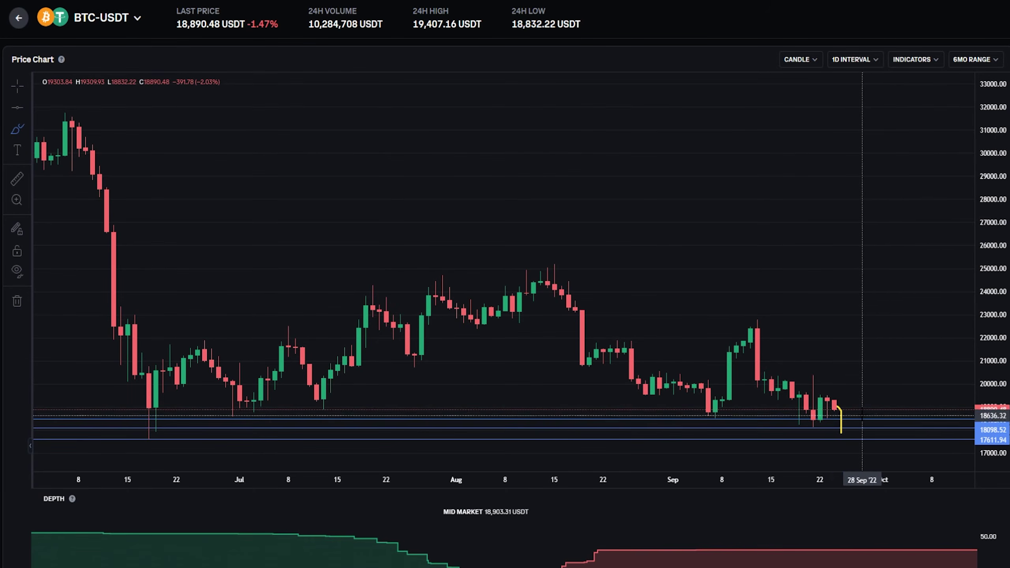
{"action": "mouse_move", "coordinate": [855, 433]}
{"action": "left_mouse_down"}
{"action": "mouse_move", "coordinate": [820, 440]}
{"action": "mouse_move", "coordinate": [840, 447]}
{"action": "mouse_move", "coordinate": [854, 432]}
{"action": "left_mouse_up"}
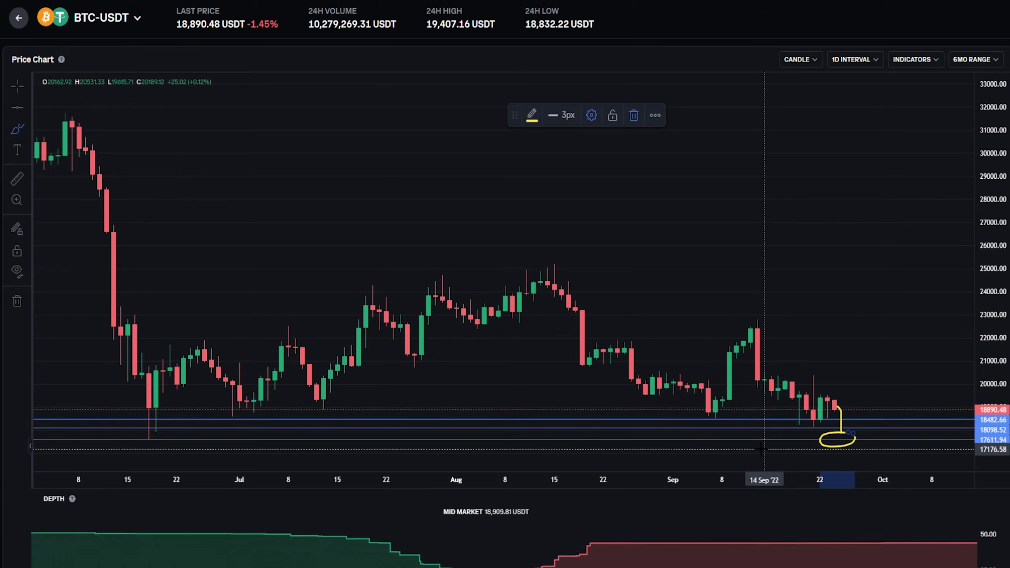
{"action": "key", "text": "Delete"}
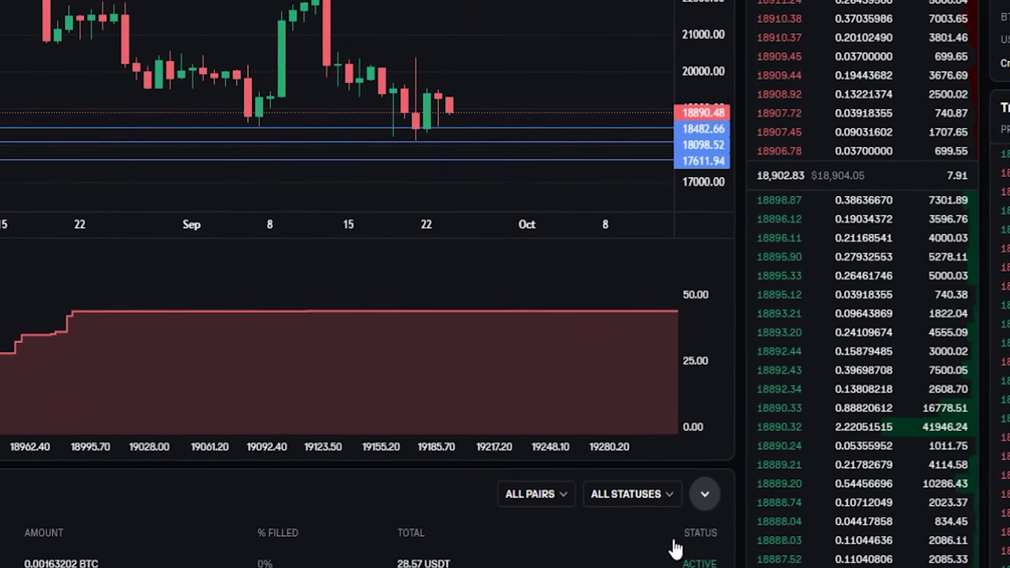
Step: Check the status of the placed stop-limit order in the order list
{"action": "left_click_drag", "start_coordinate": [681, 537], "coordinate": [719, 567]}
{"action": "left_click", "coordinate": [673, 555]}
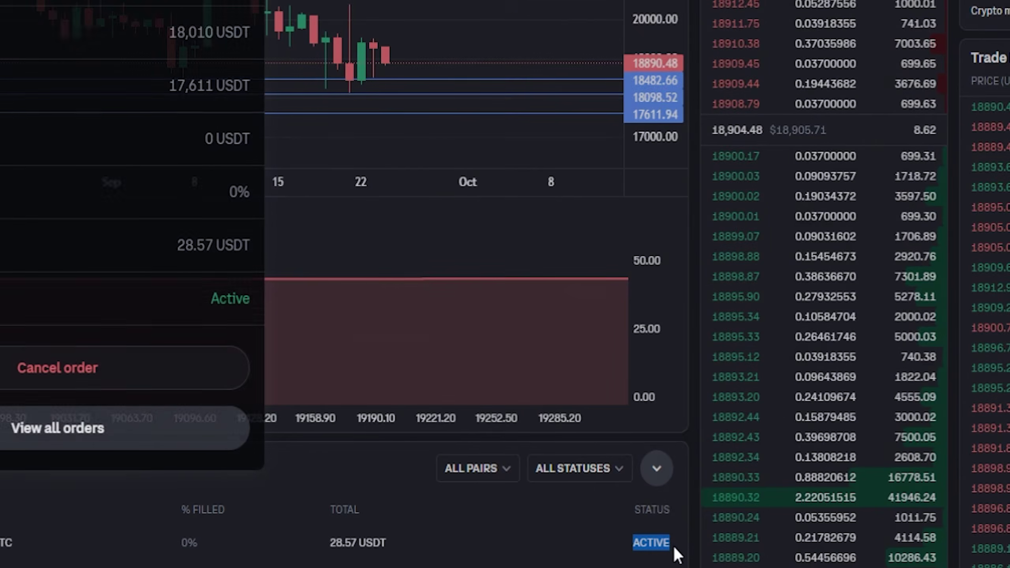